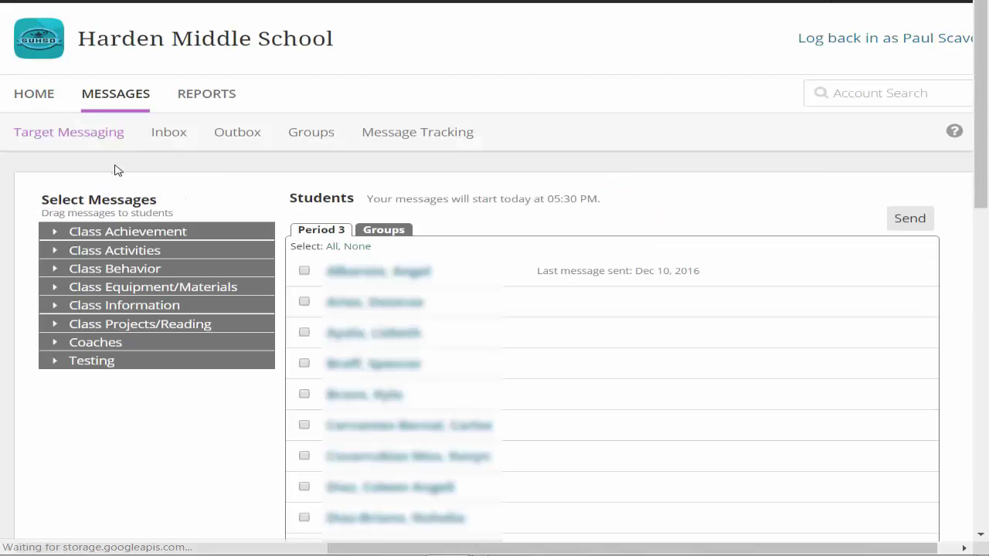
Review the predefined messages in the Class Achievement, Class Activities and Class Behavior categories
click(55, 233)
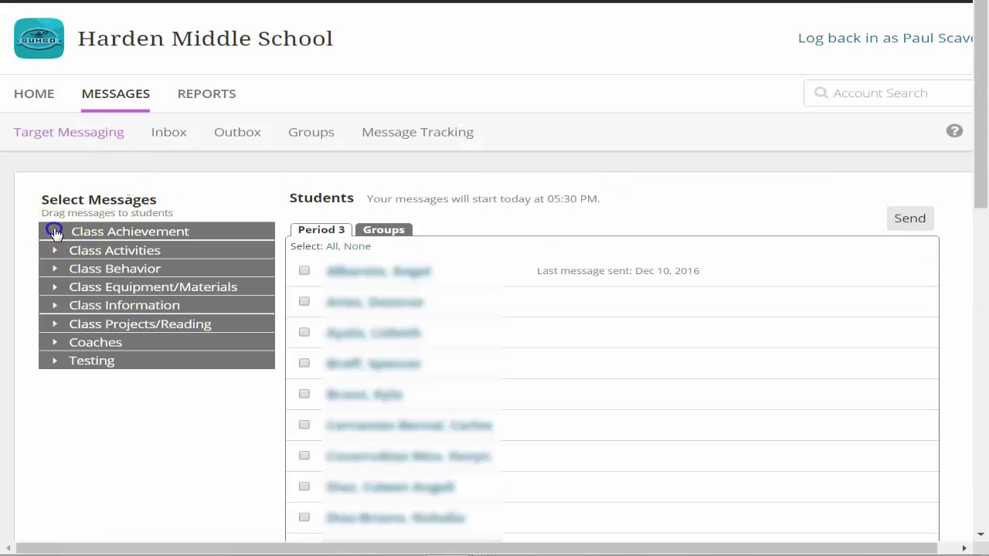
scroll(135, 317, down, 5)
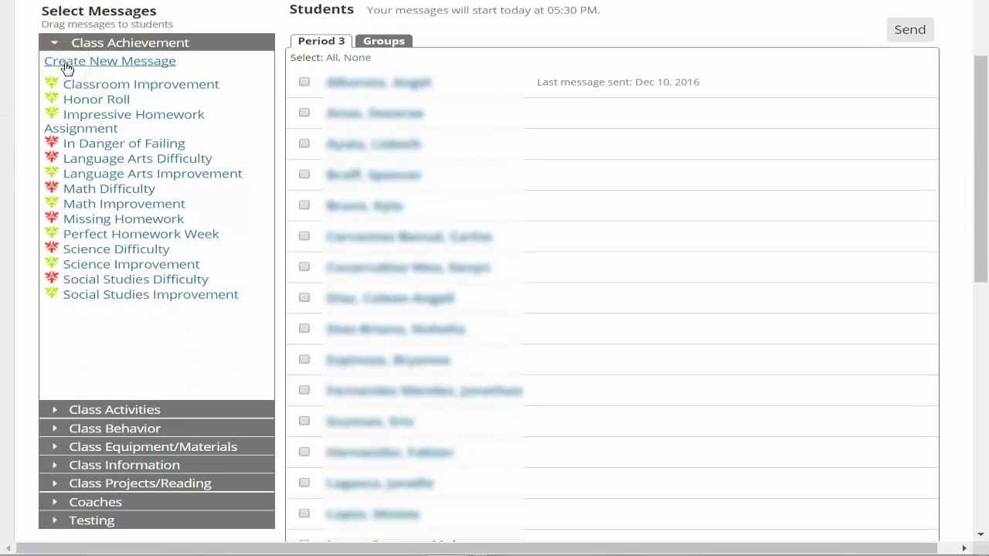
click(54, 43)
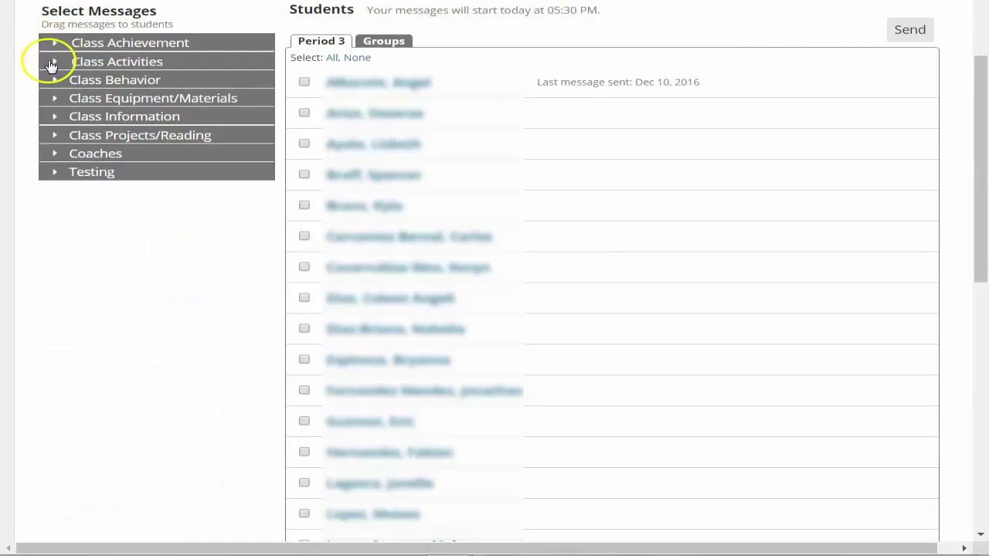
click(52, 64)
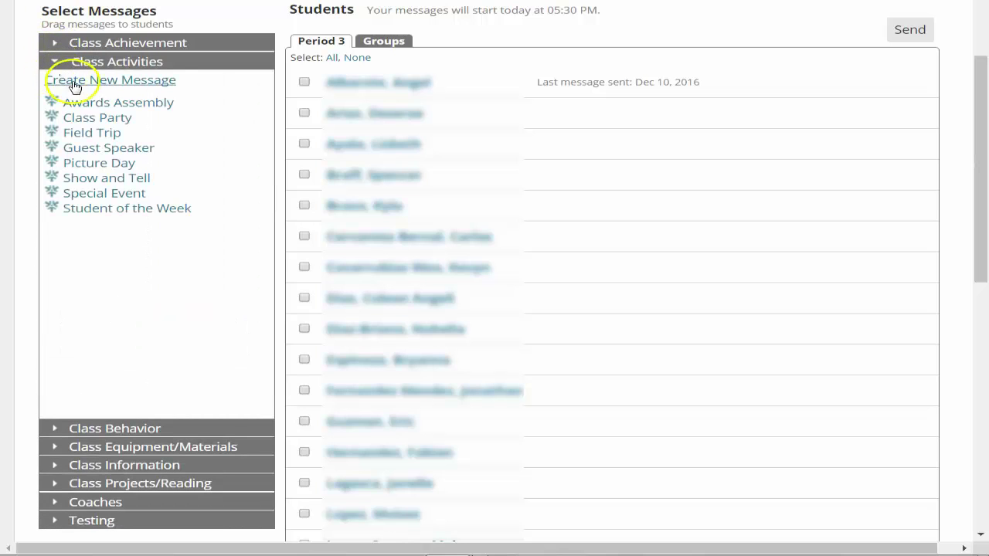
click(53, 64)
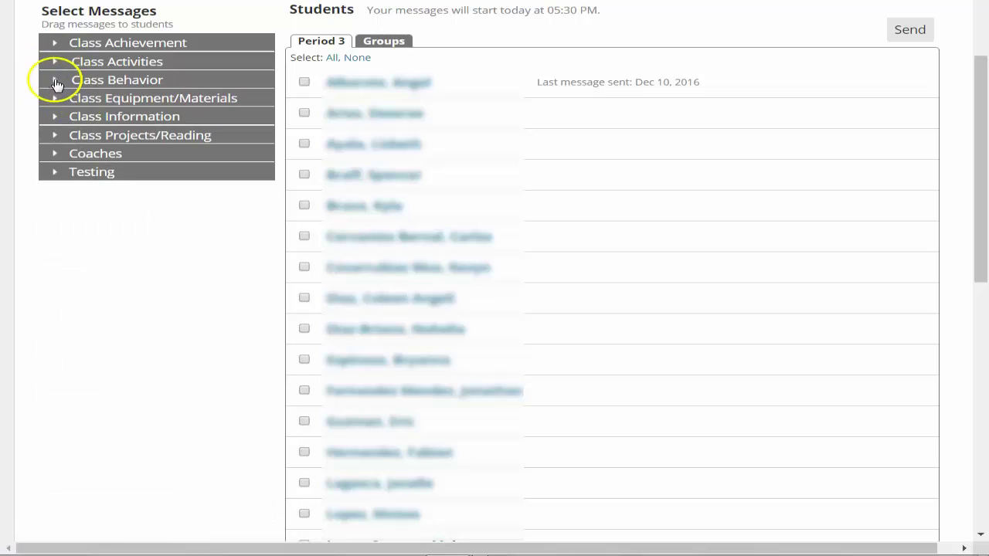
click(55, 81)
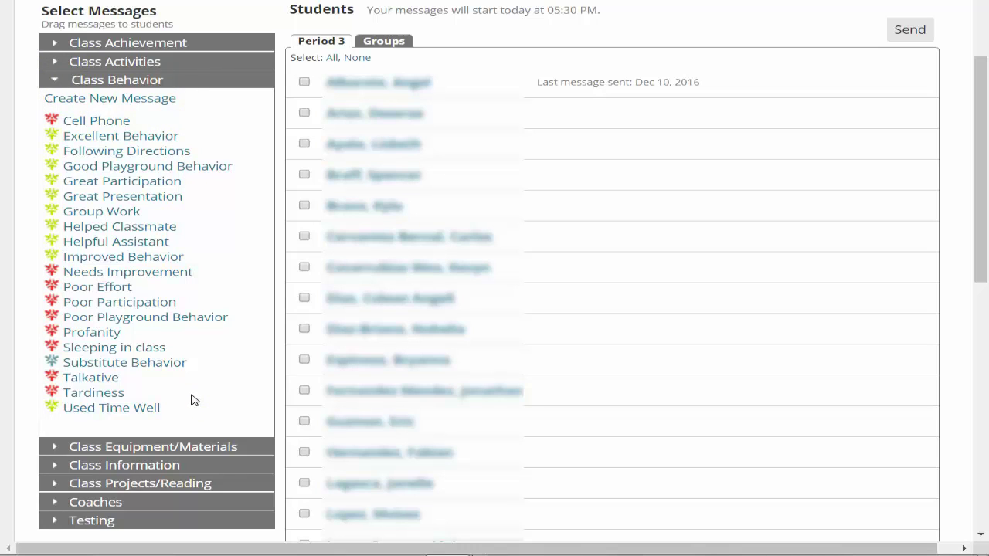
Preview the Cell Phone behavior message in its email and phone versions, and close the preview
click(94, 122)
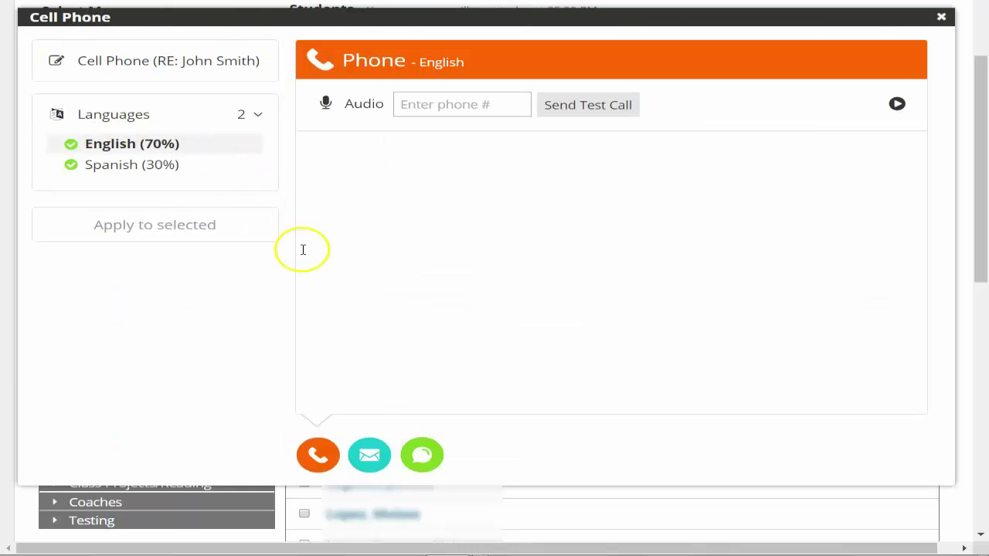
click(370, 457)
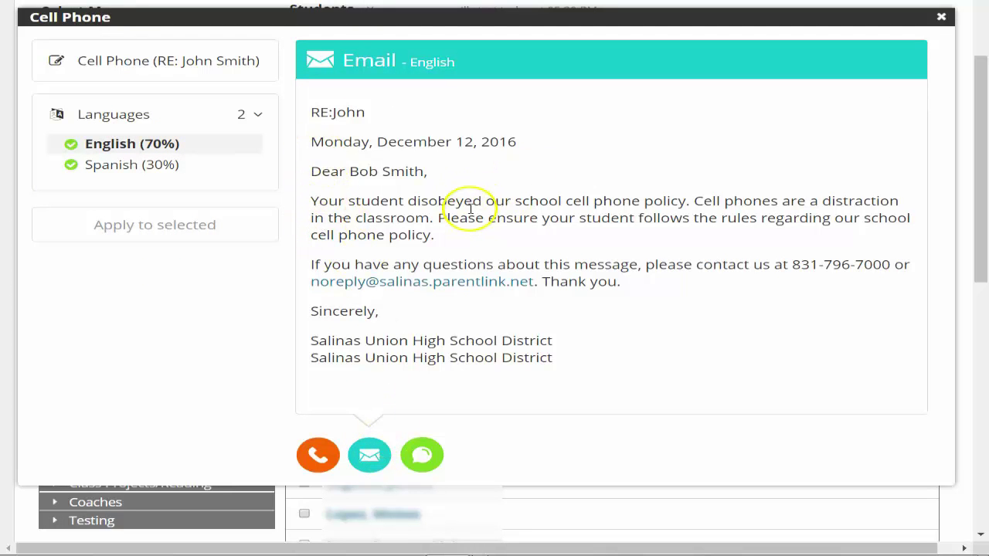
click(318, 456)
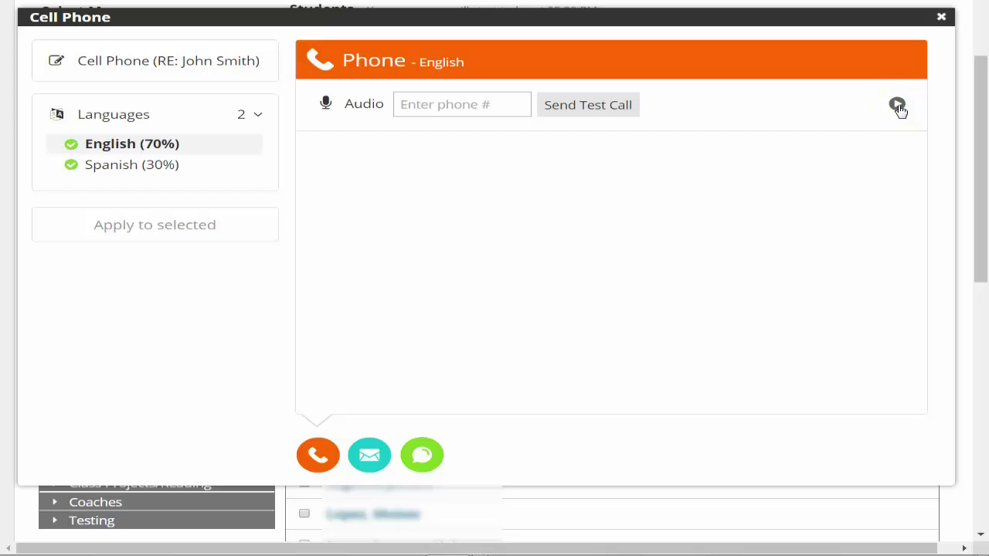
click(941, 17)
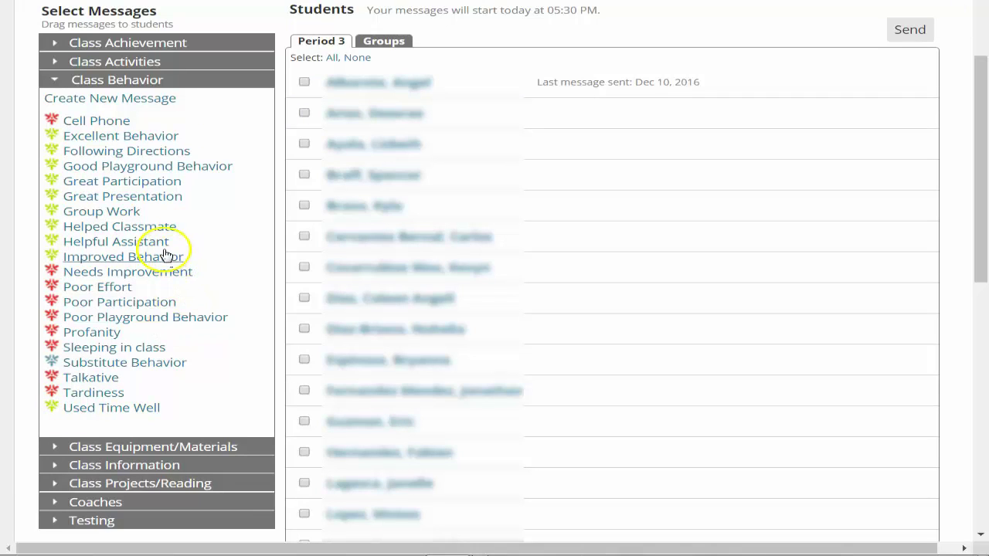
Start a new message in the Class Information category with the subject "Tutorial Reminder"
click(59, 85)
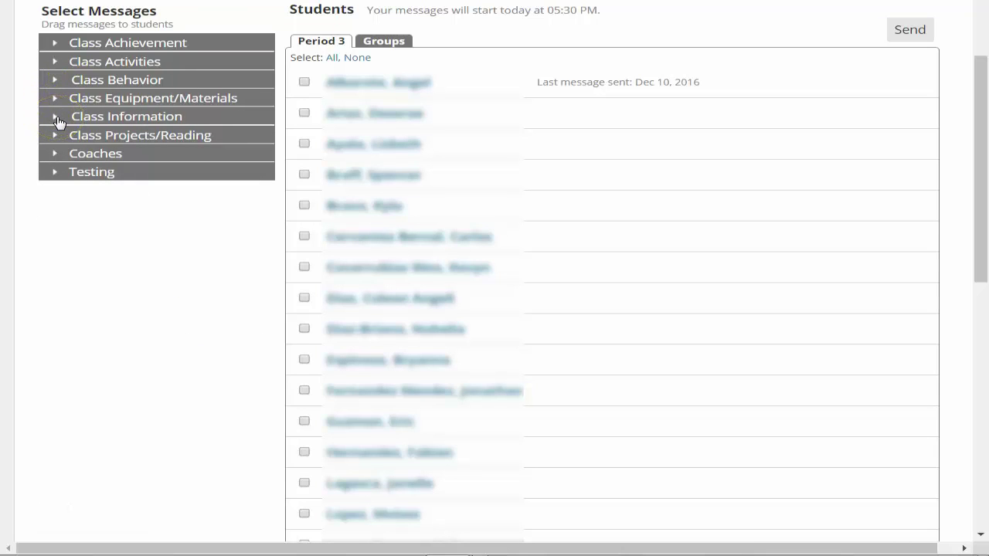
click(58, 118)
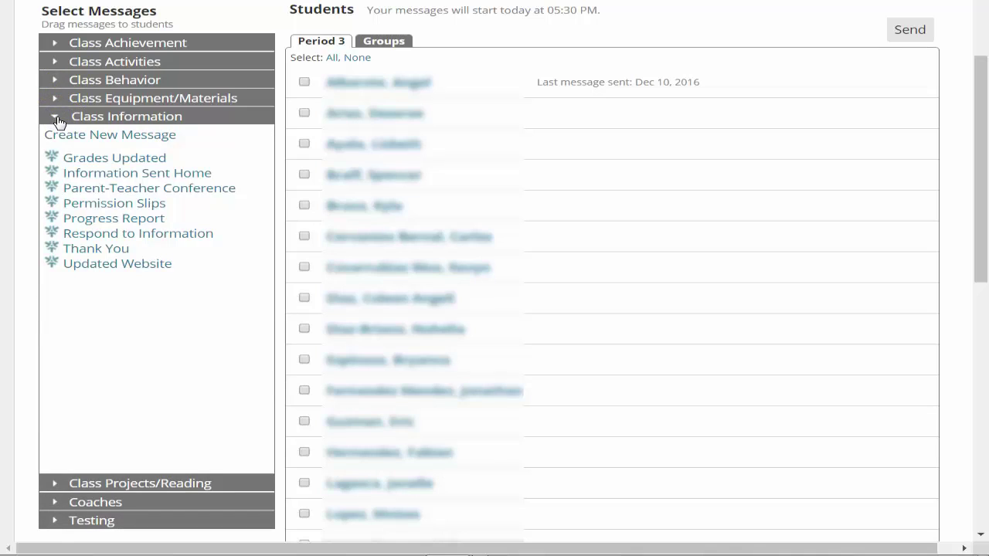
click(120, 140)
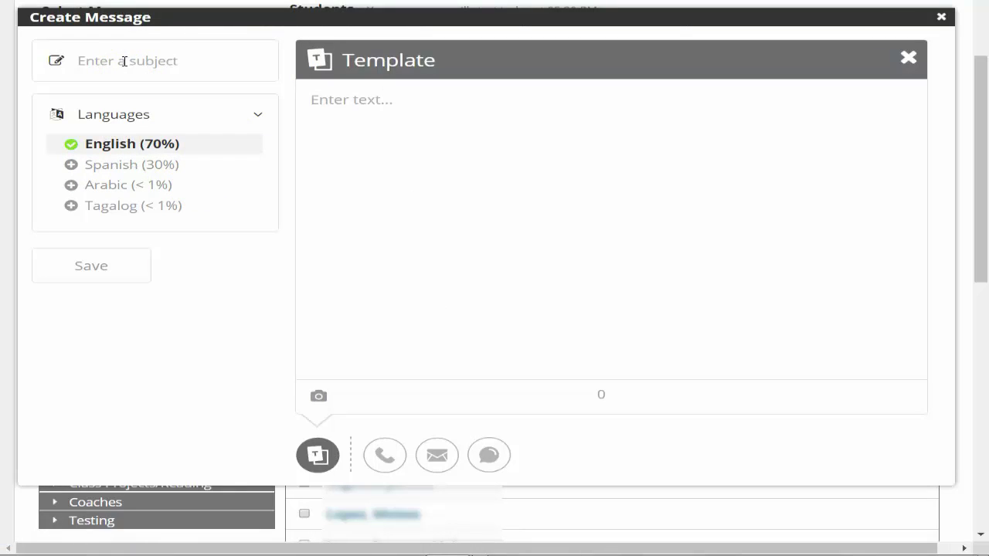
click(123, 61)
text(Tutorial Reminder)
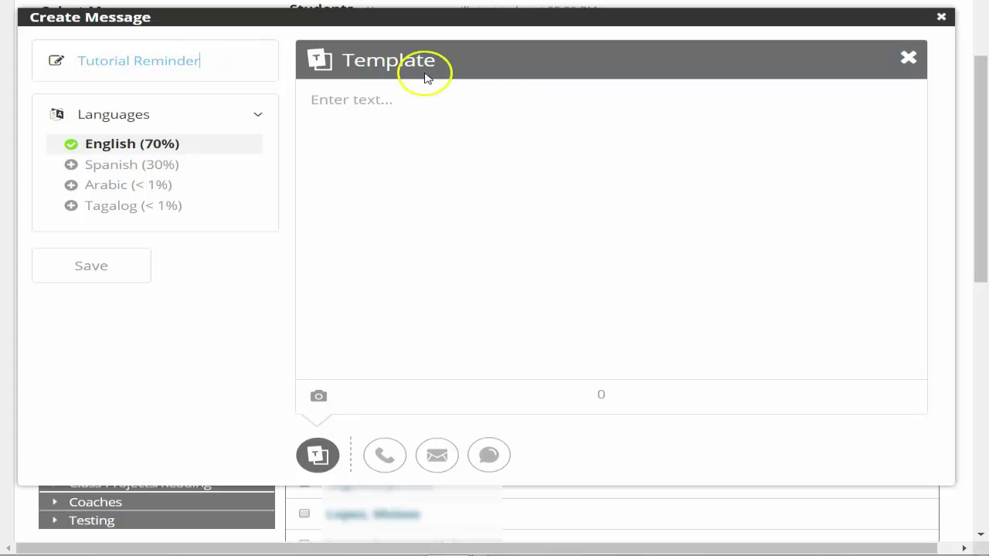
Write the template: teacher's name greeting, reminder that the child has tutorial Wednesday after school in my room from 3:30-4:30pm, and thanks for reminding them to attend
click(331, 108)
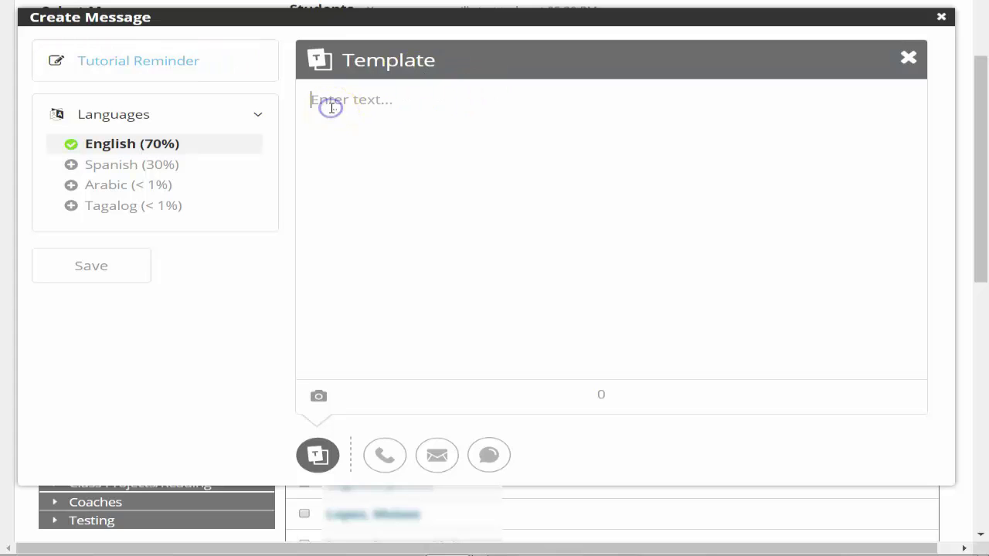
click(342, 114)
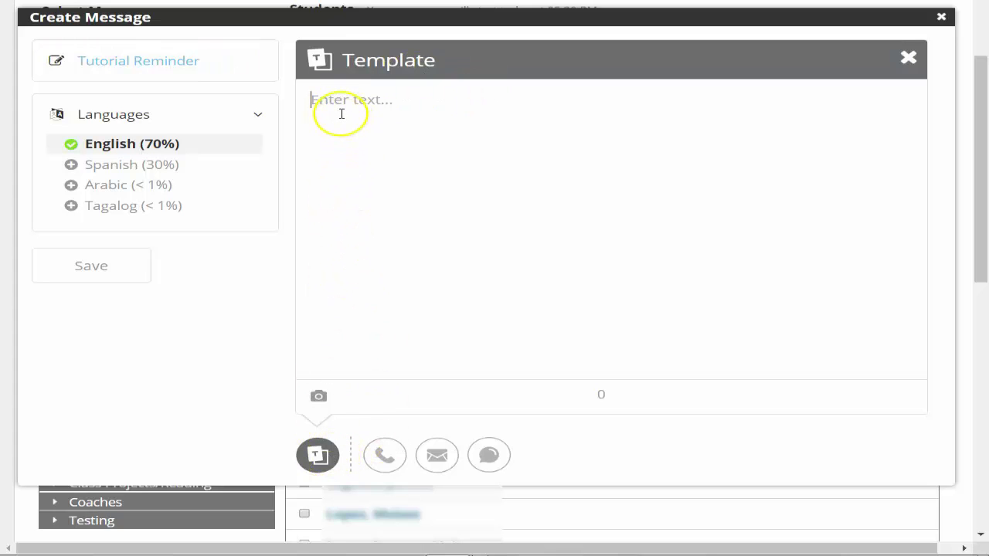
text(Hi, this is a message from Mr. Scavo.  This to remind parents that your child has tutorial on Wednesday after school in my room from 3:30-4:30pm.  Thank you for reminding your child to attend)
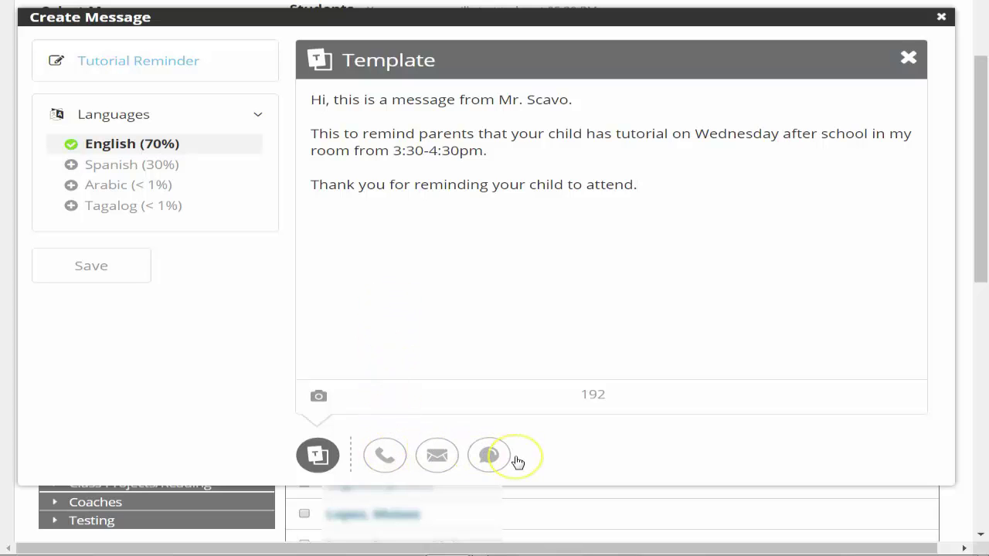
Add a phone version of the message and set its audio to Call in to record
click(385, 457)
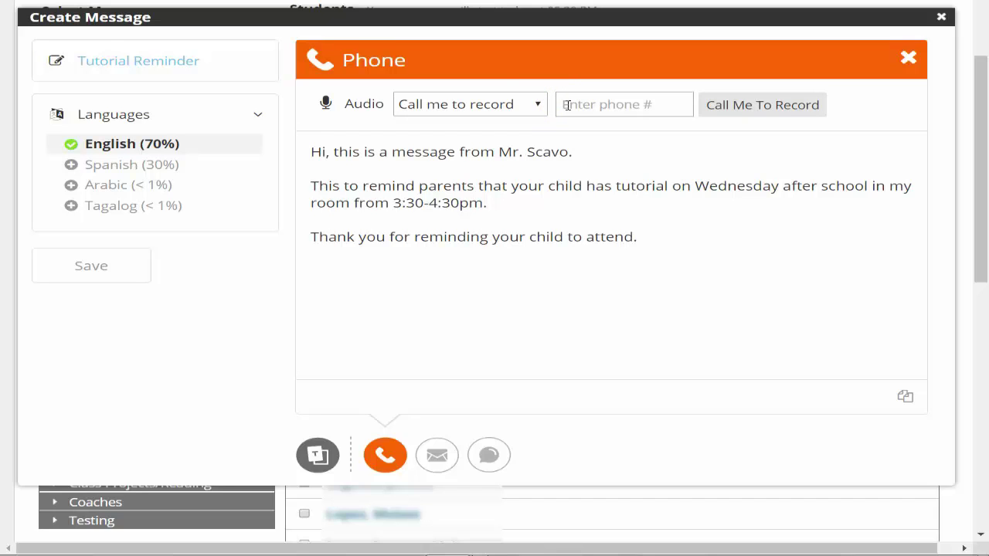
click(521, 103)
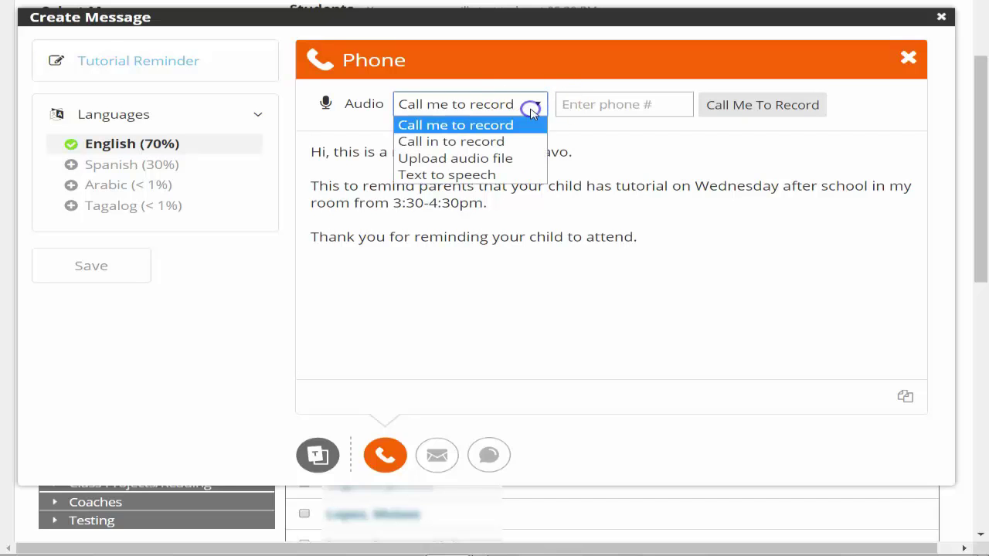
click(504, 140)
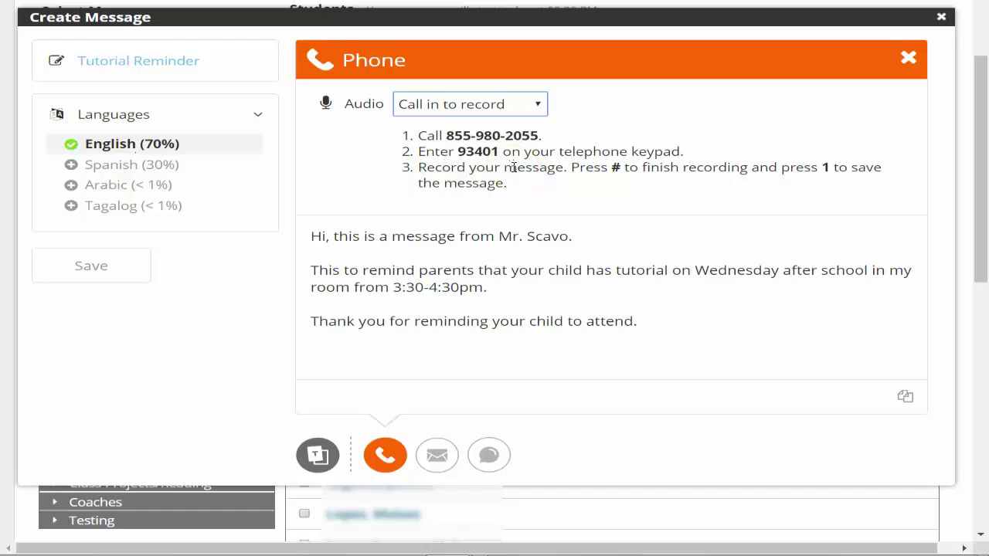
click(484, 152)
click(539, 107)
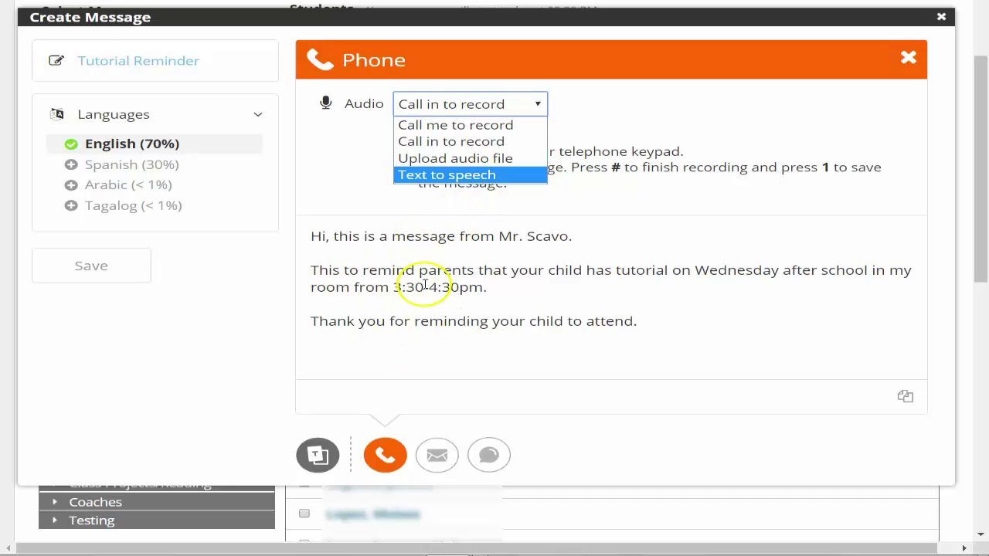
click(609, 272)
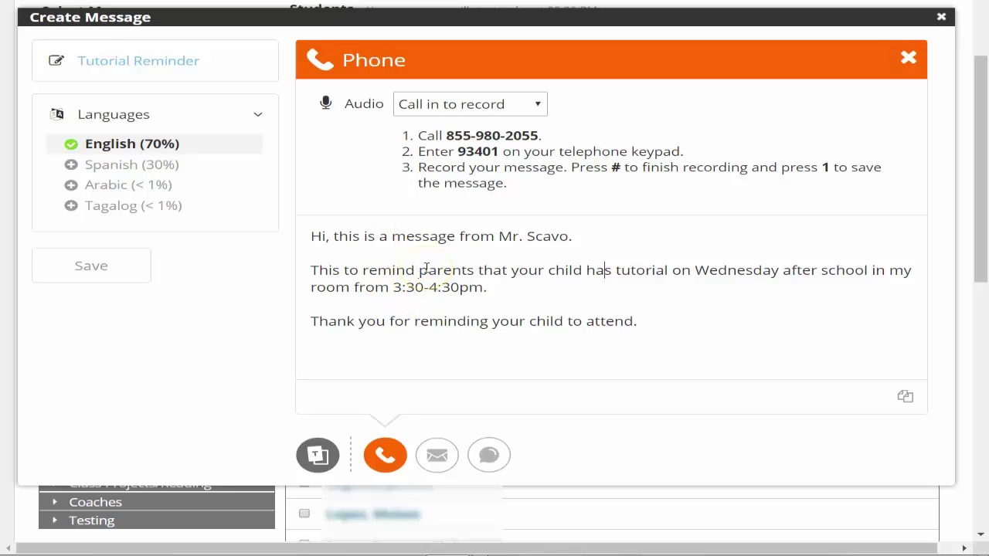
Add a Spanish translation of the message, try its phone audio options and set the audio to Text to speech
click(110, 166)
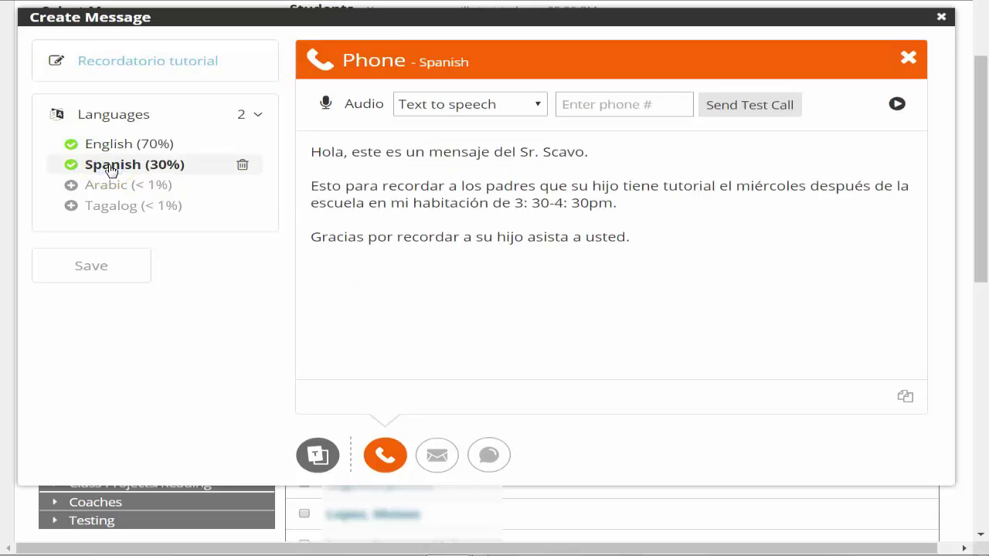
click(537, 103)
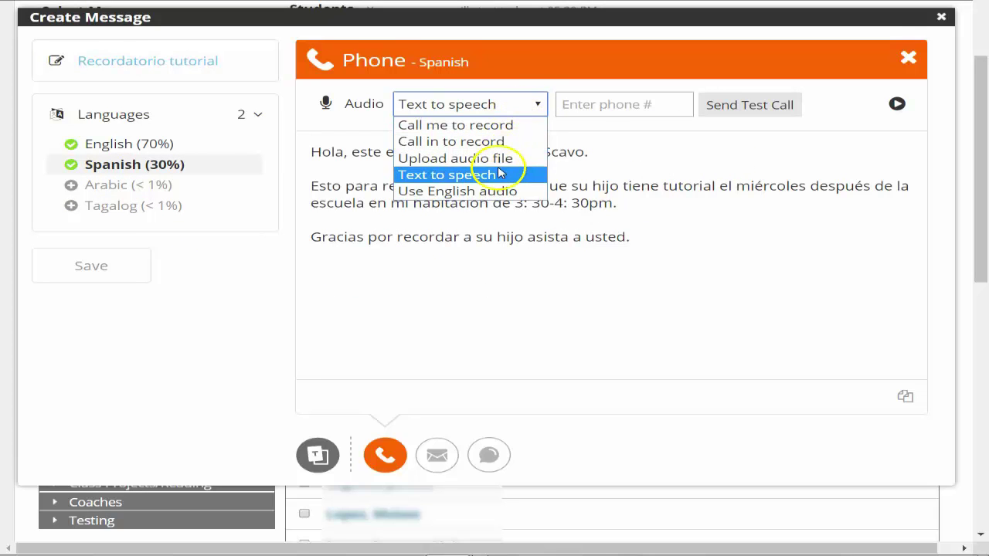
click(446, 143)
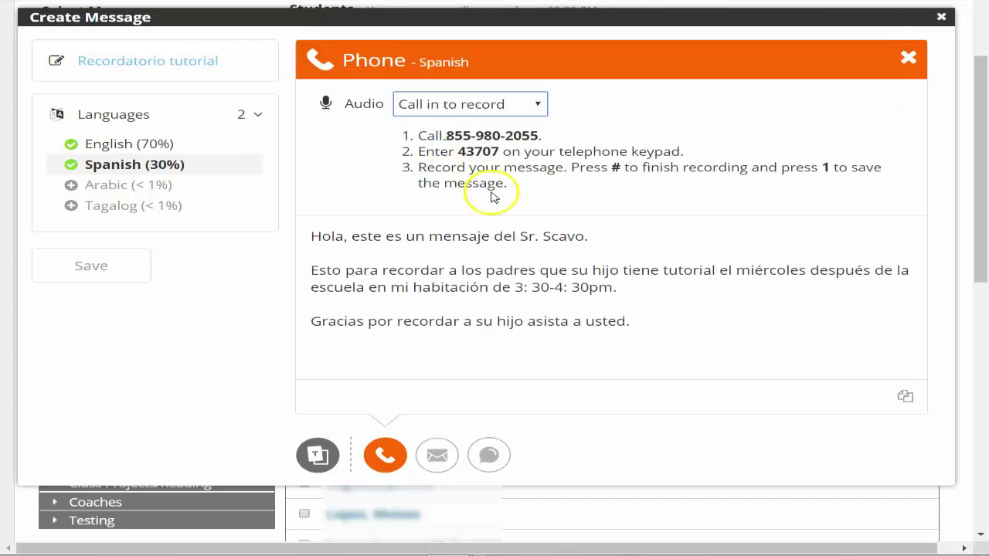
click(537, 104)
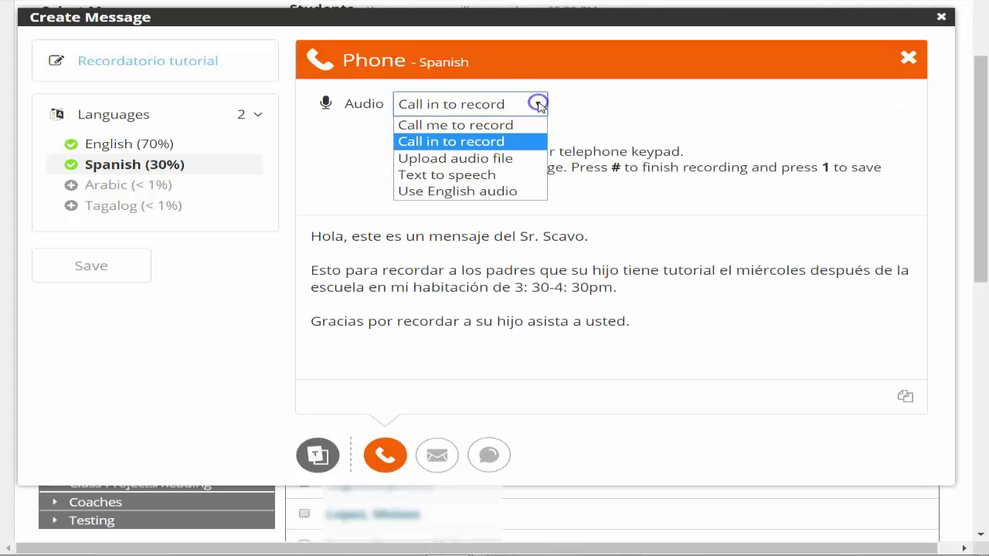
click(469, 175)
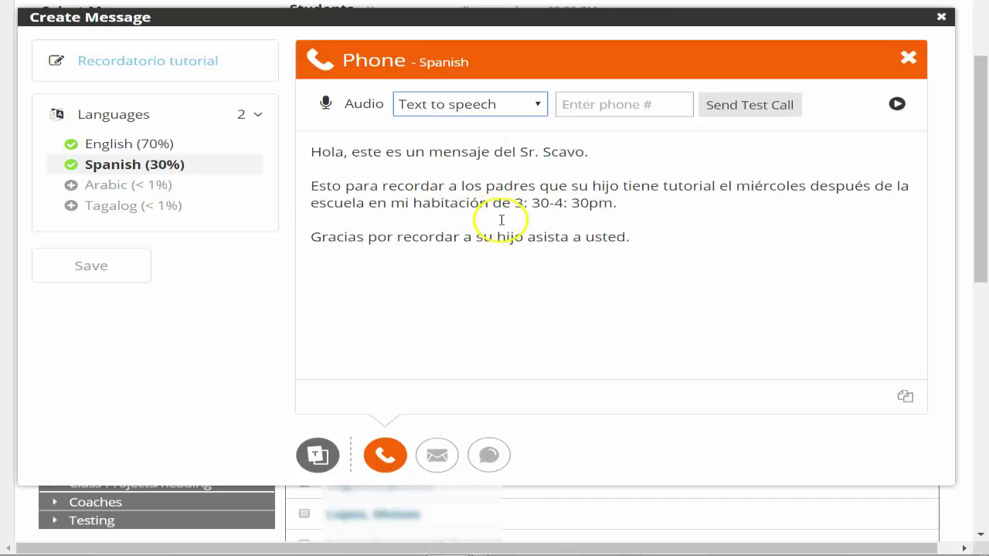
click(534, 104)
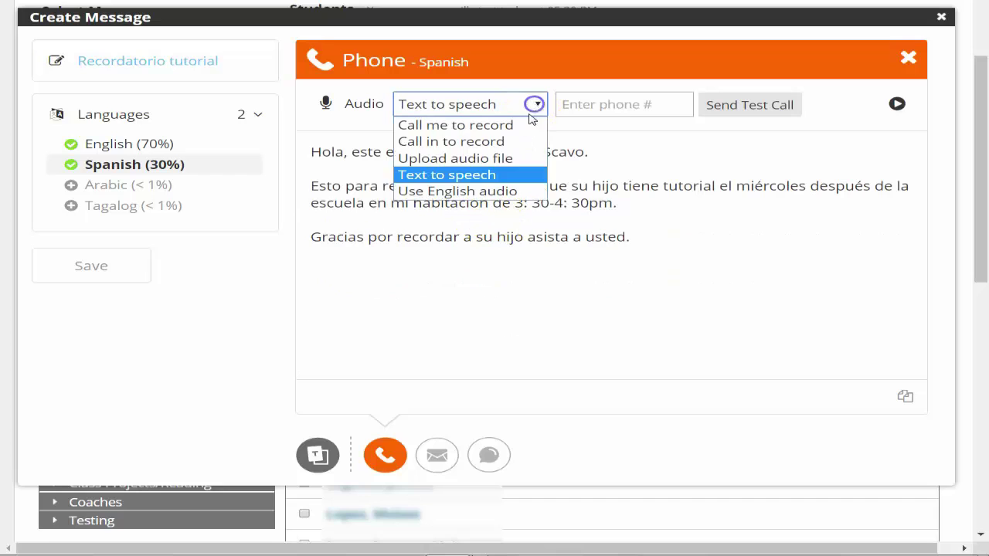
click(475, 191)
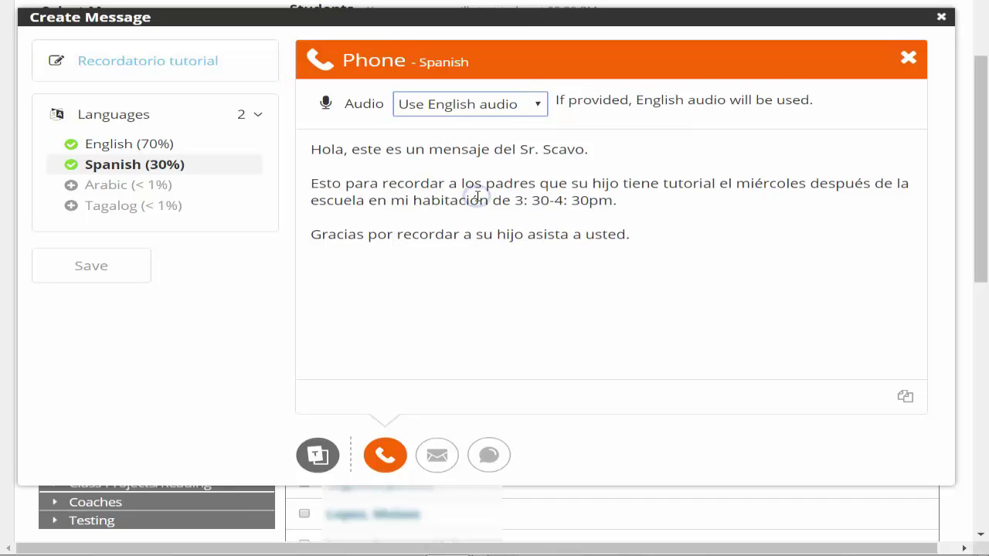
click(538, 103)
click(478, 175)
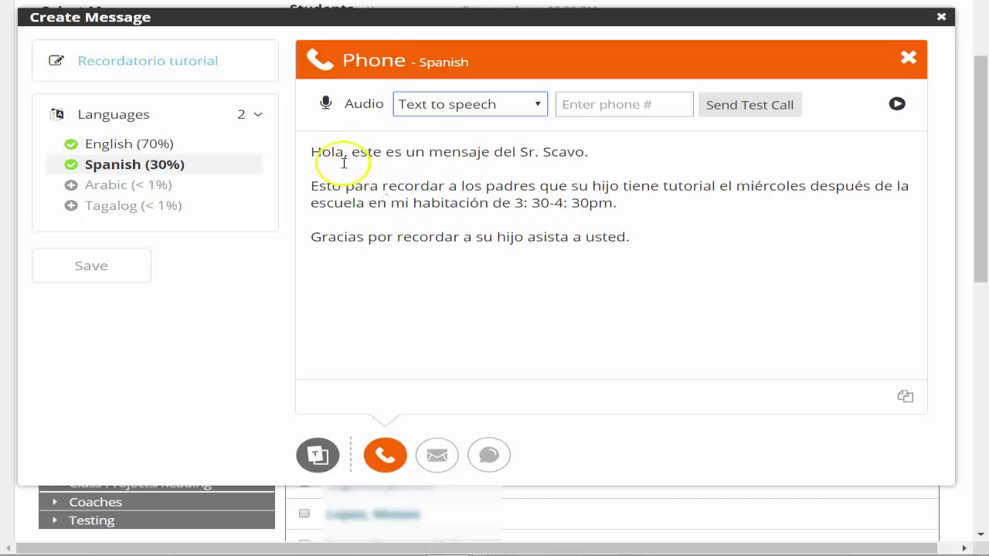
drag(310, 151, 635, 236)
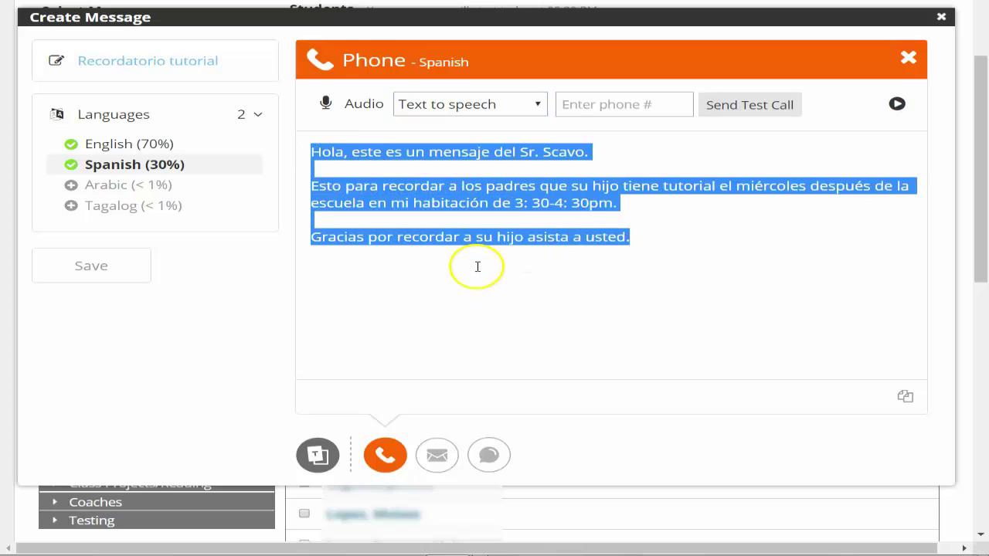
click(465, 258)
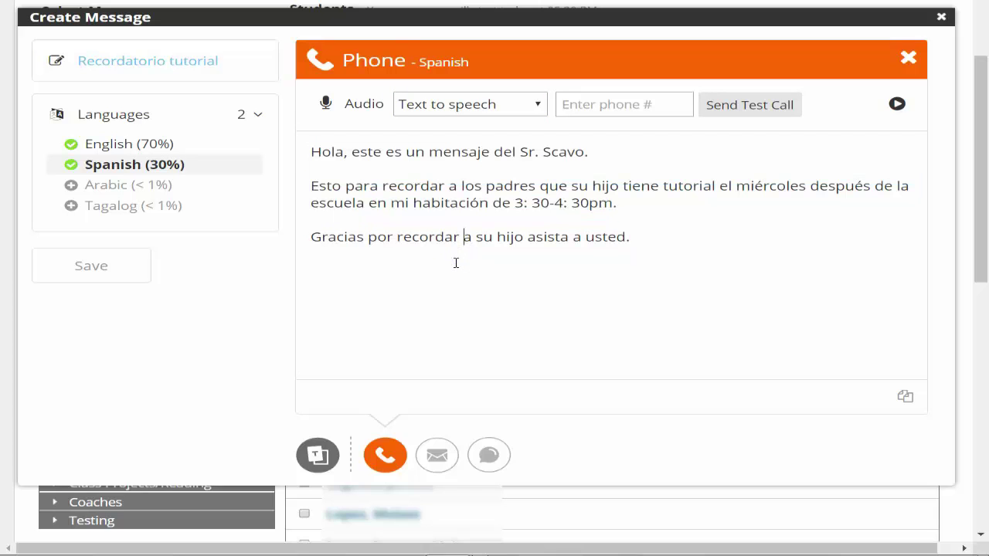
click(418, 208)
Return to the English message and add its email and Text / SMS versions
click(112, 143)
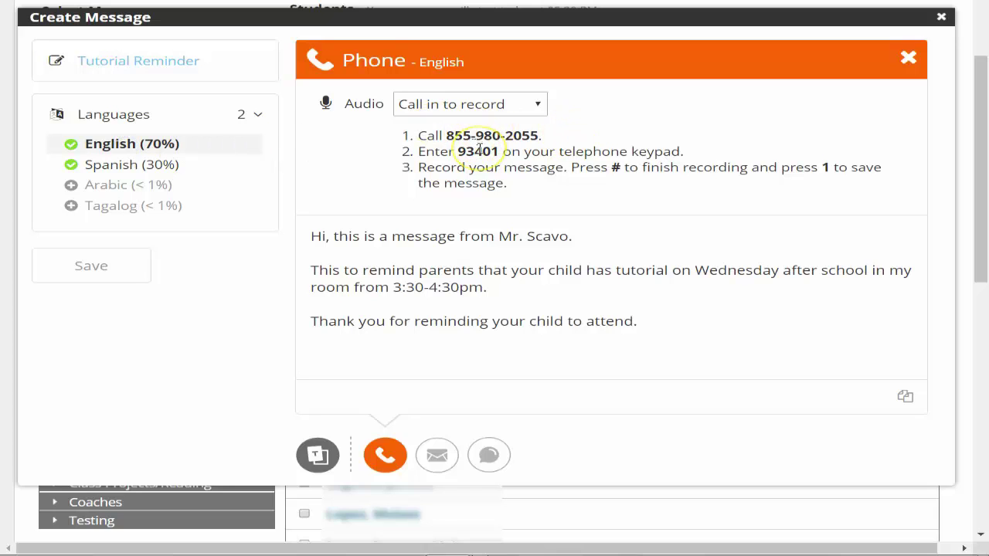
click(438, 457)
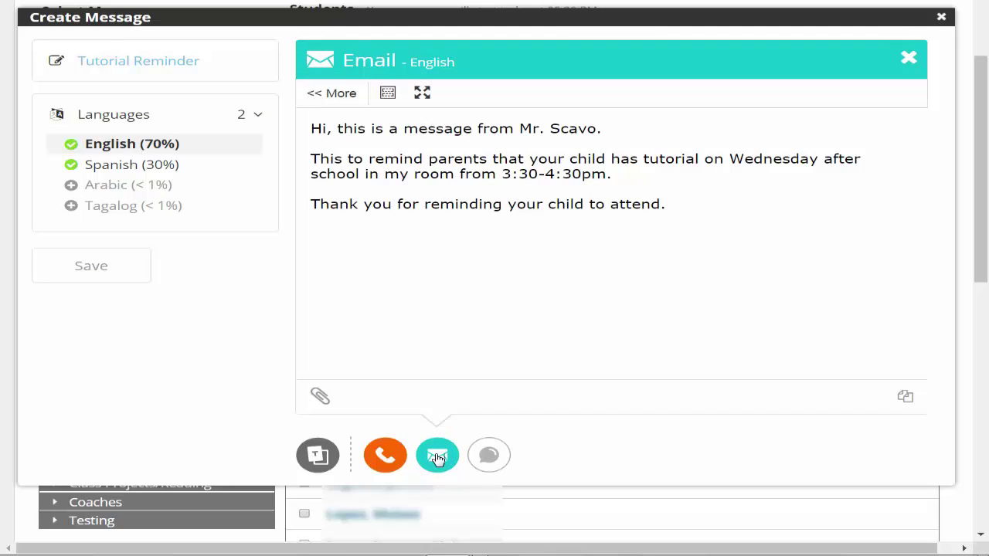
click(490, 457)
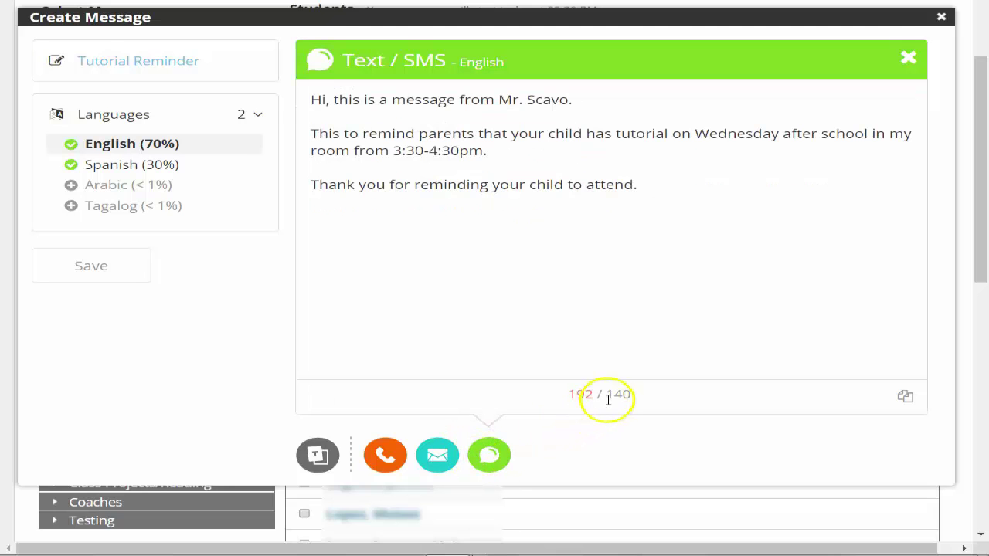
Remove the Text / SMS, email and phone versions from the English message and close the unsaved draft
mouse_move(609, 395)
mouse_down()
mouse_move(634, 396)
mouse_move(618, 395)
mouse_up()
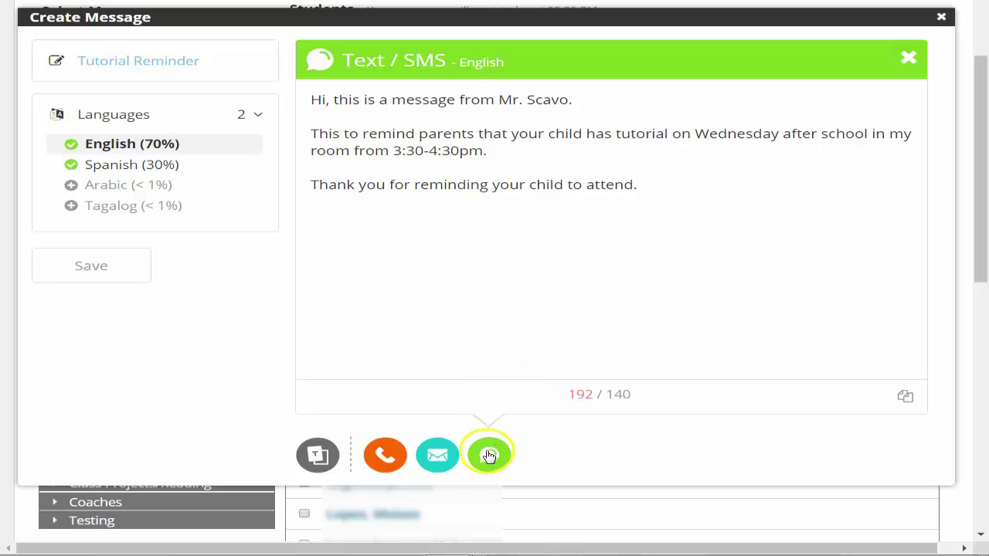
click(912, 61)
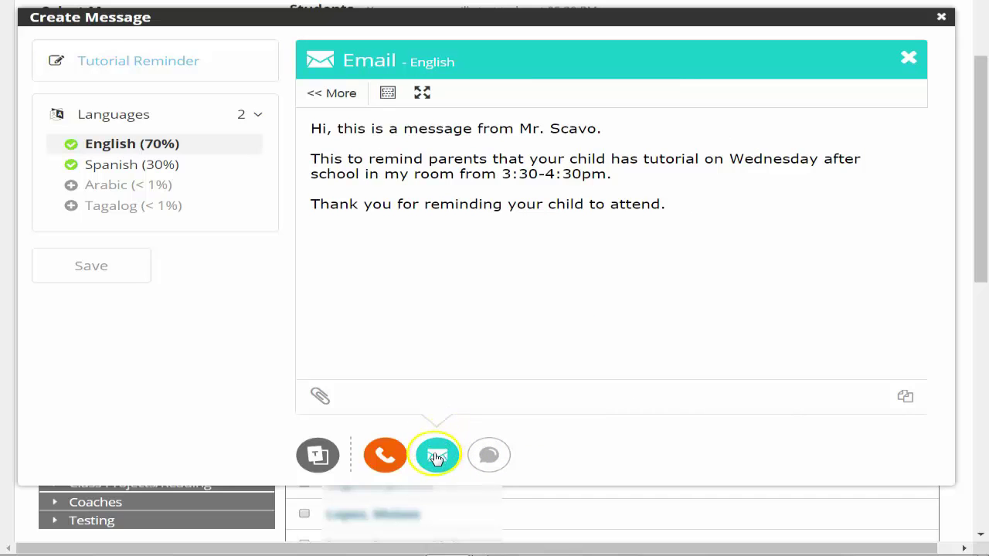
click(908, 57)
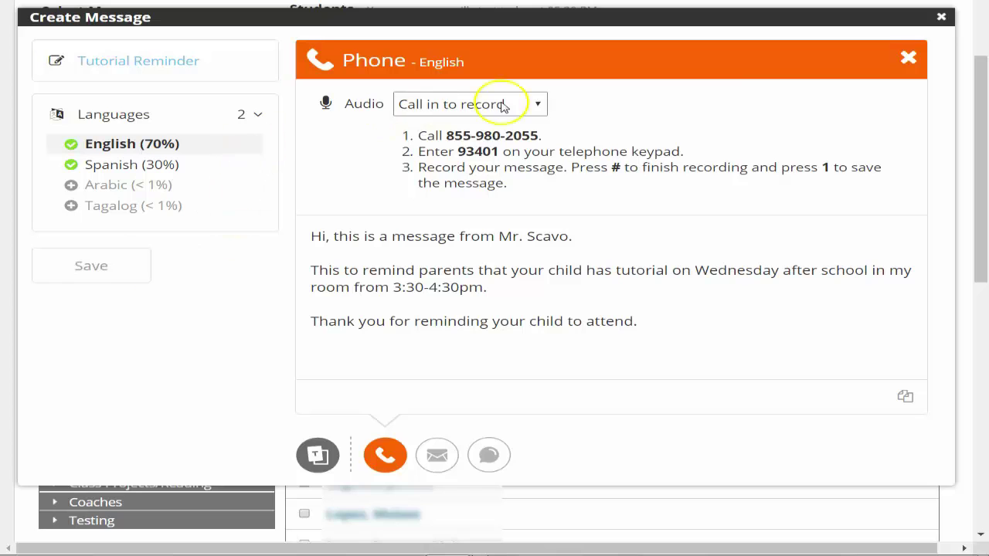
click(908, 59)
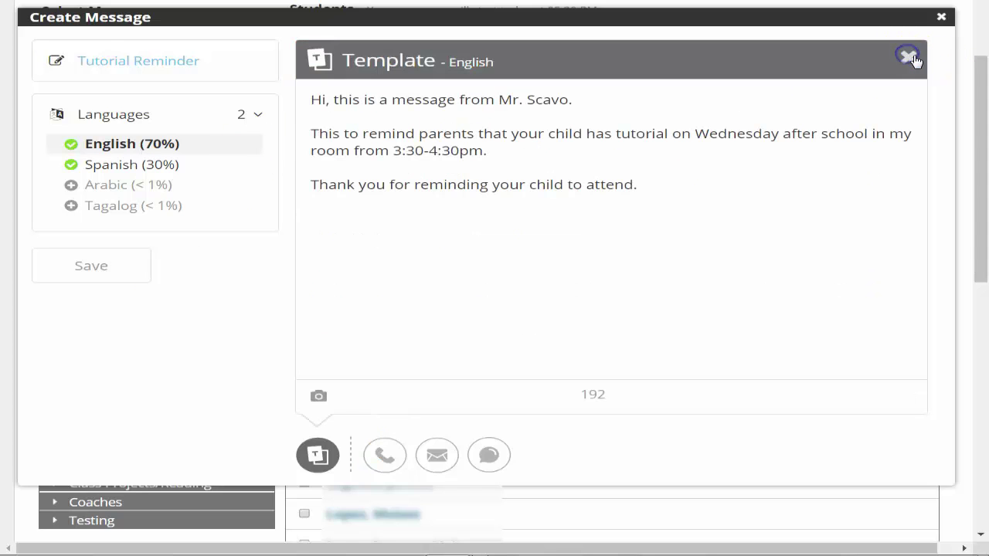
click(941, 17)
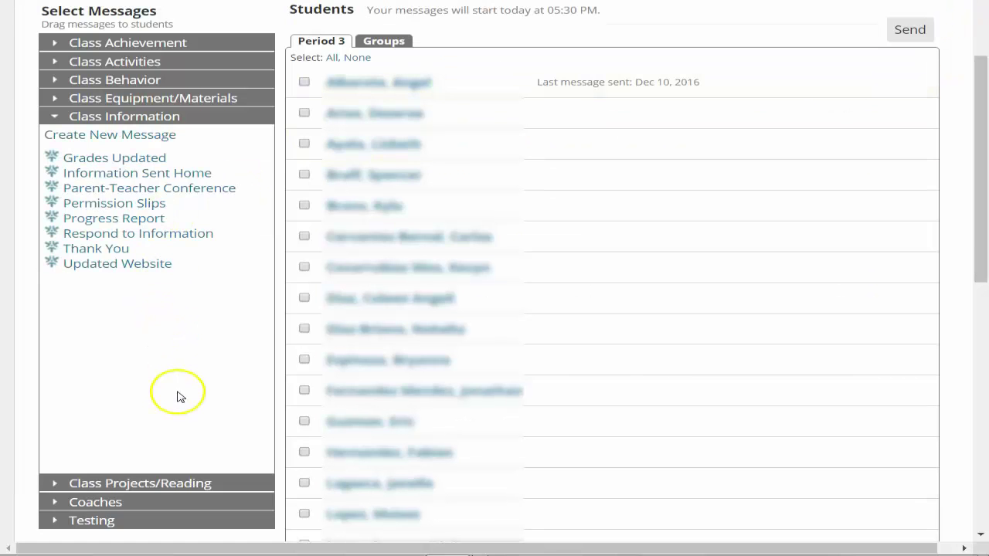
Reload the Target Messaging page and start a new message in the Class Achievement category
scroll(179, 394, up, 3)
click(32, 94)
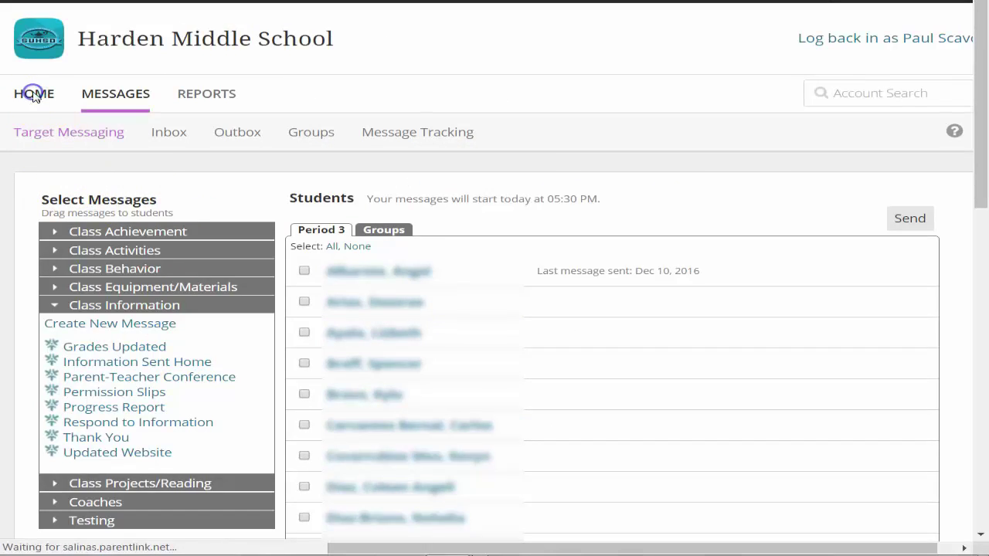
click(118, 168)
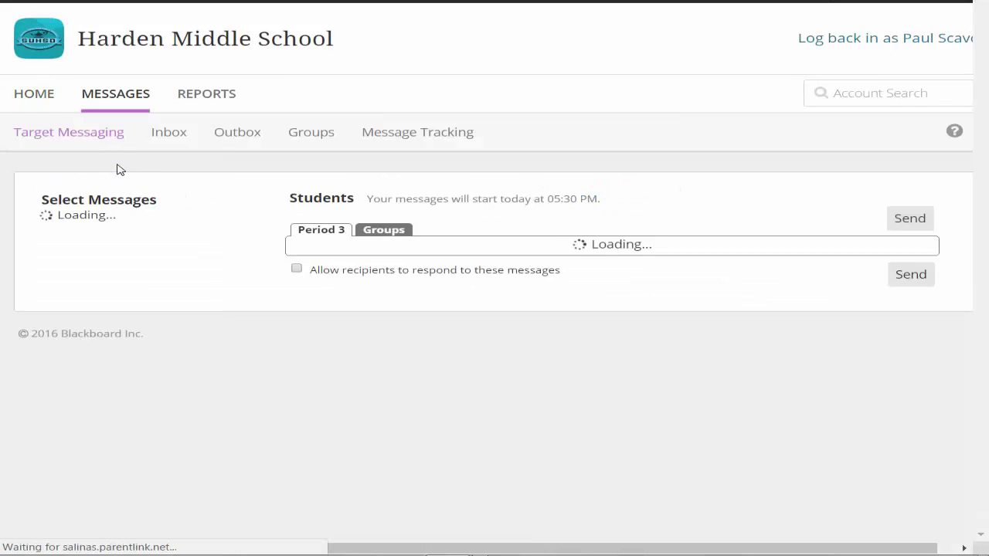
scroll(143, 204, down, 2)
scroll(149, 213, down, 1)
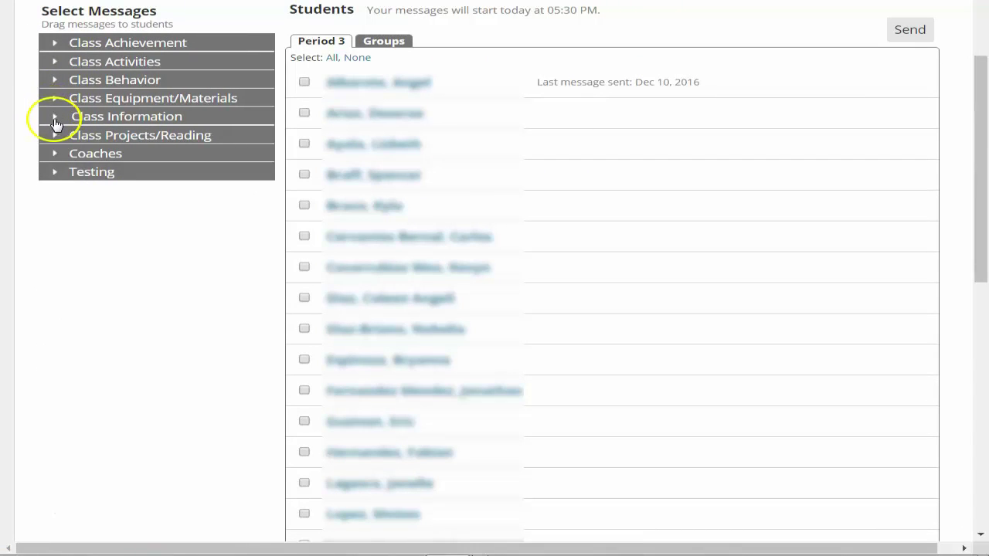
click(54, 44)
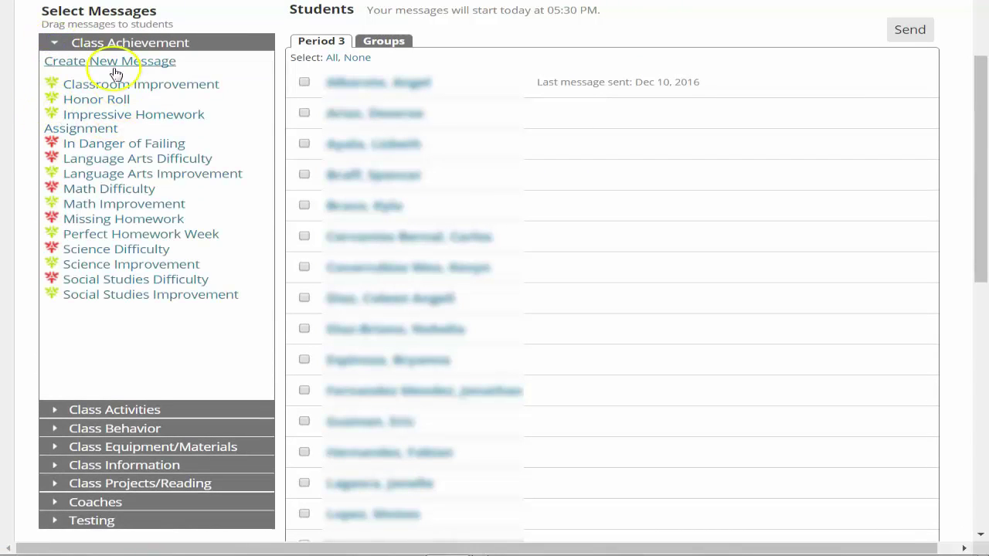
click(115, 70)
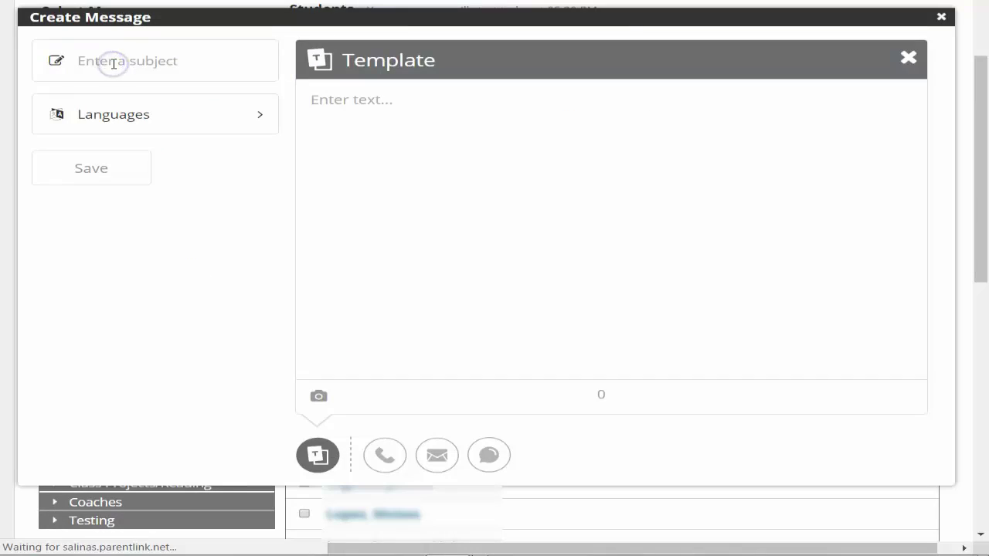
click(137, 59)
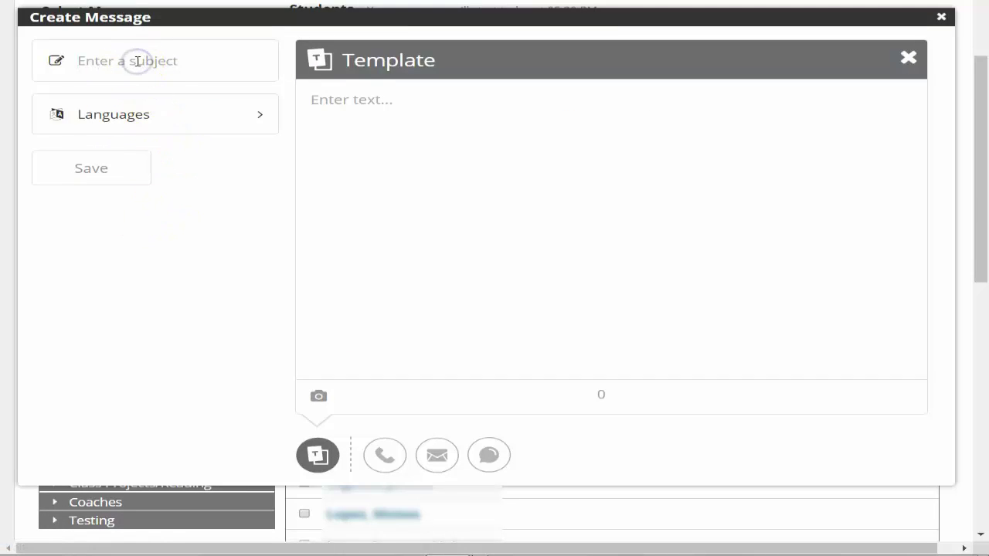
click(335, 107)
Add a phone version to the new message, trying out the email and Text / SMS versions and removing both
click(382, 457)
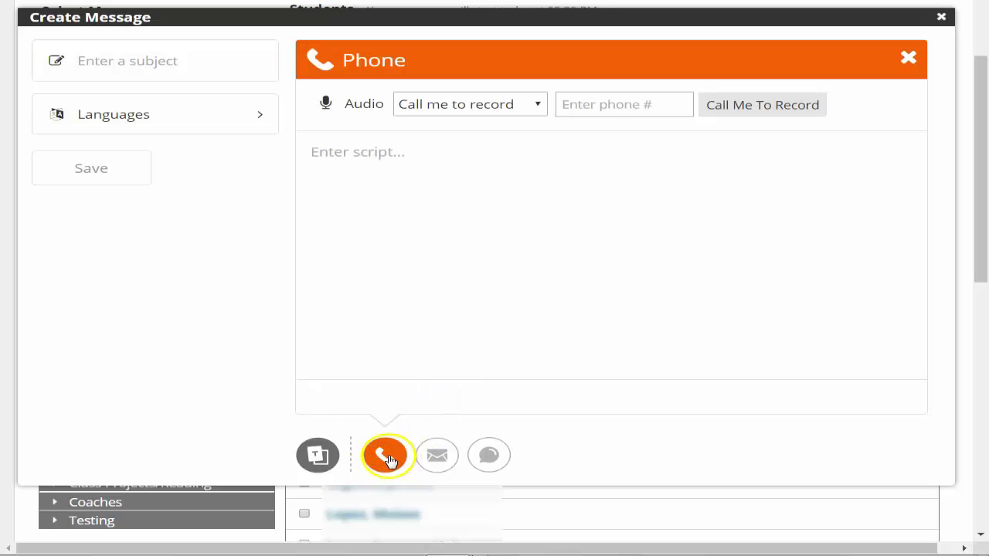
click(438, 460)
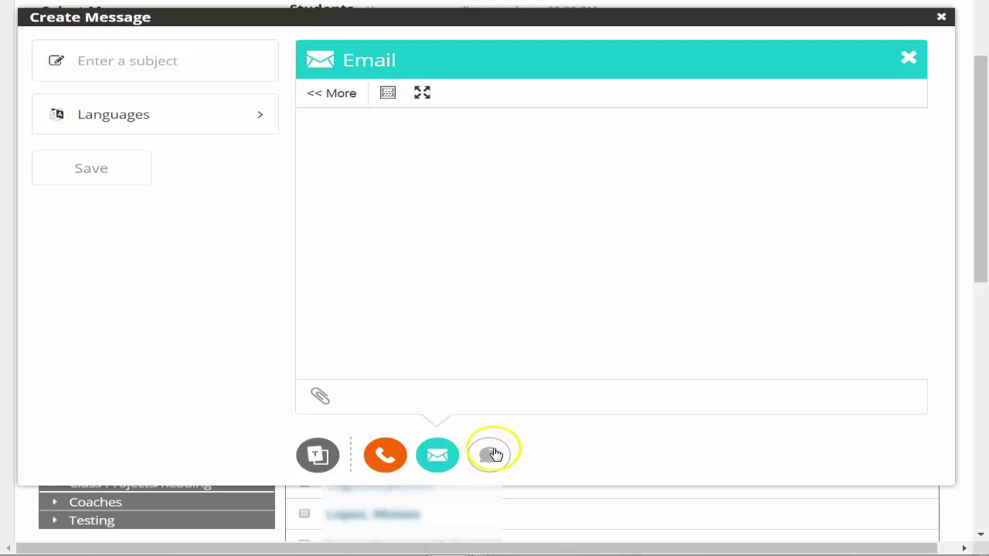
click(493, 457)
click(492, 456)
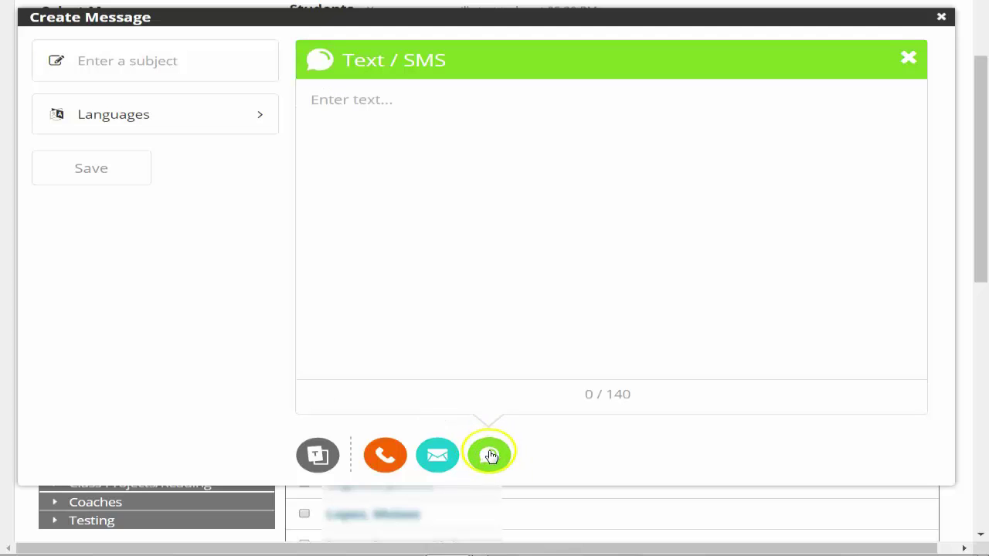
click(911, 64)
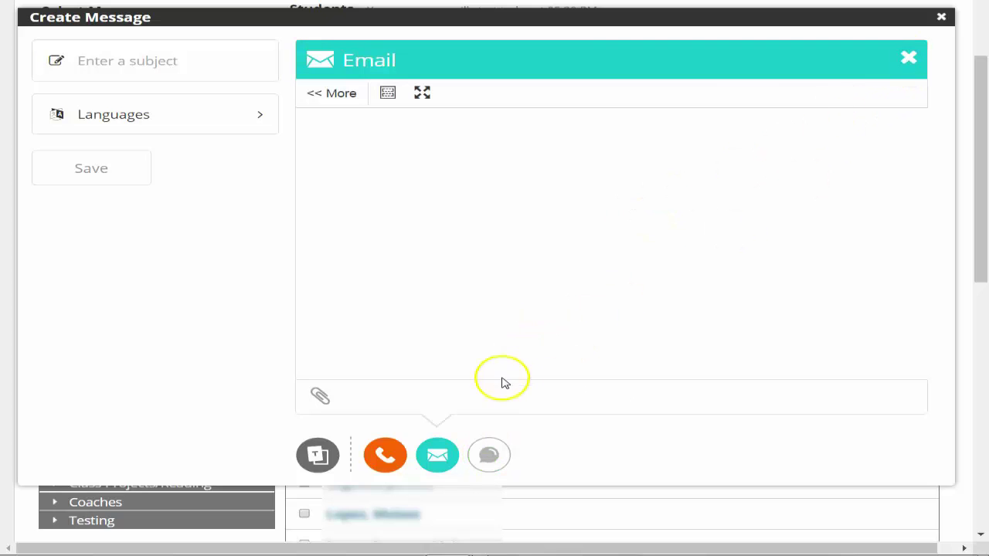
click(908, 59)
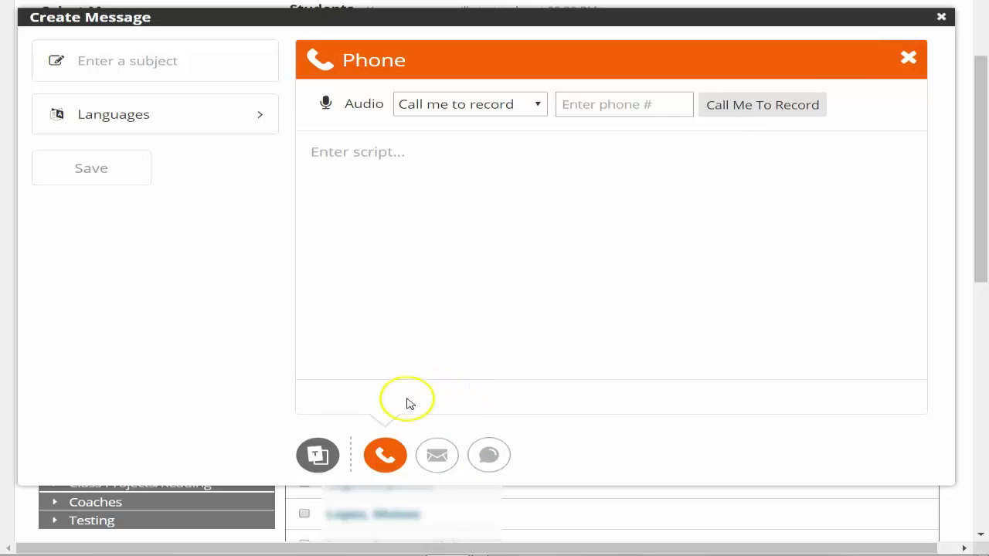
Add Spanish to the message with a phone version, trying out its email and Text / SMS versions and removing both
click(255, 113)
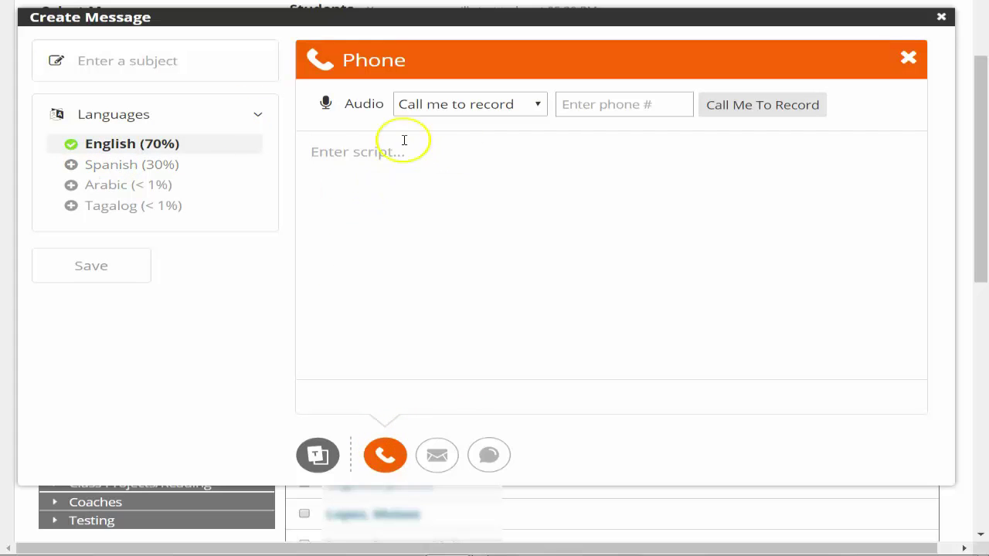
click(112, 166)
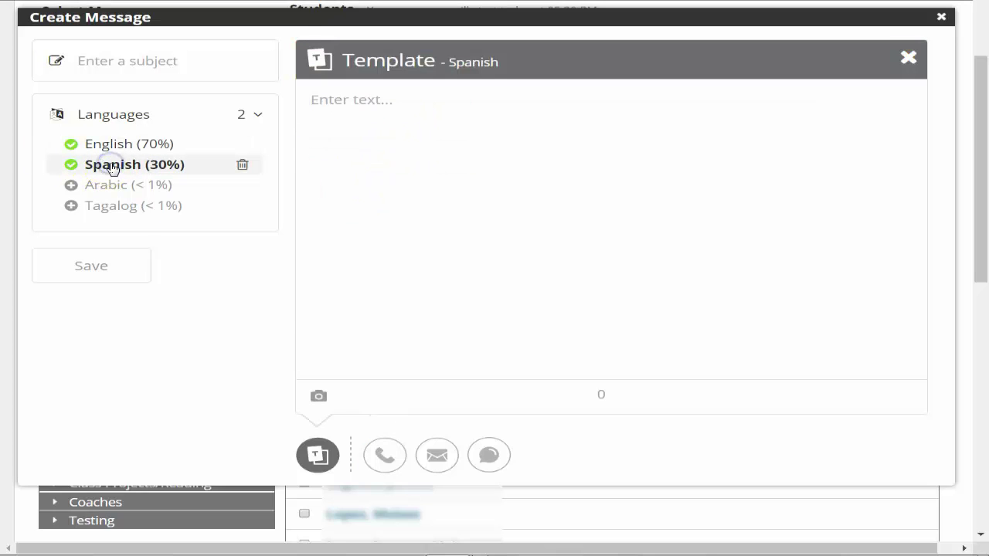
click(387, 458)
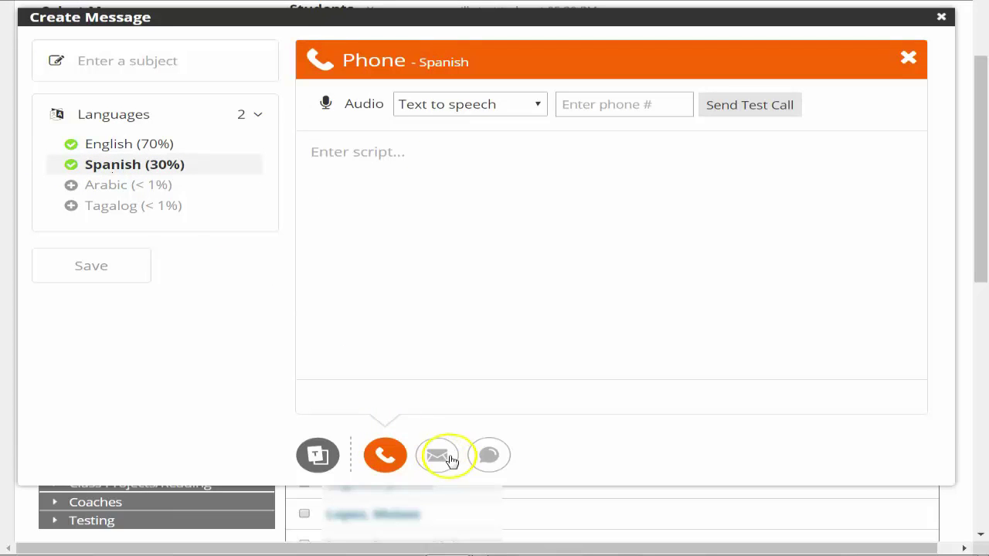
click(445, 457)
click(488, 456)
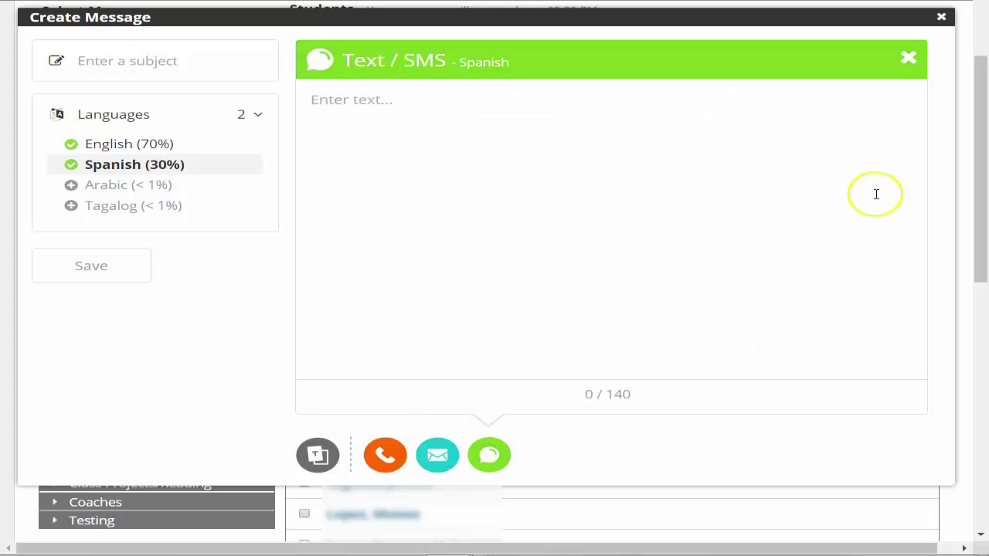
click(909, 60)
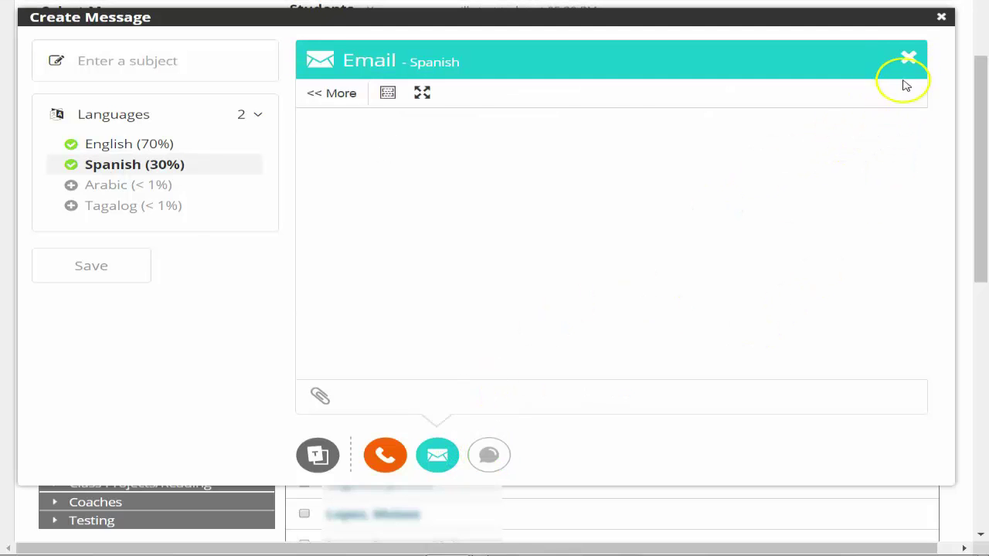
click(908, 62)
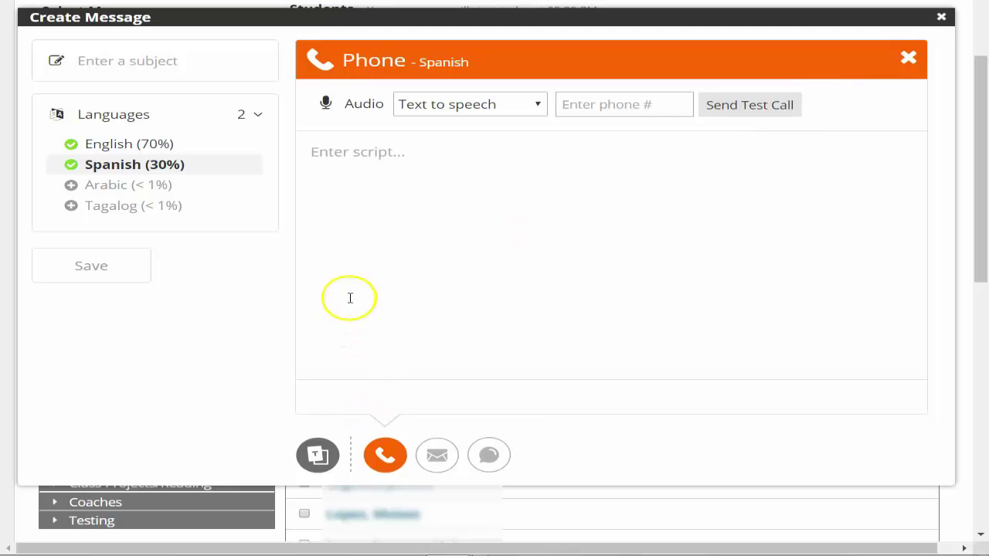
Set the audio of the Spanish phone version to Call in to record
mouse_move(121, 149)
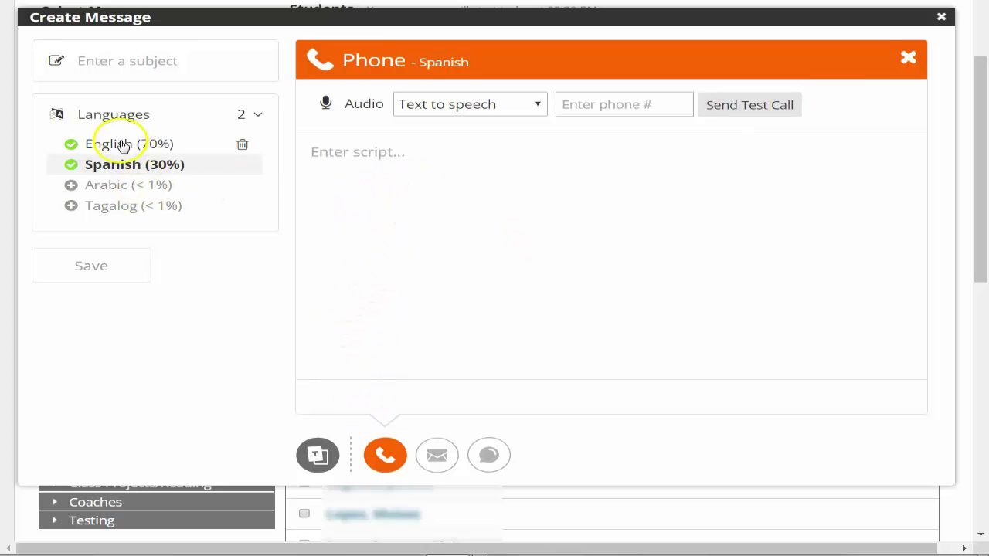
click(538, 105)
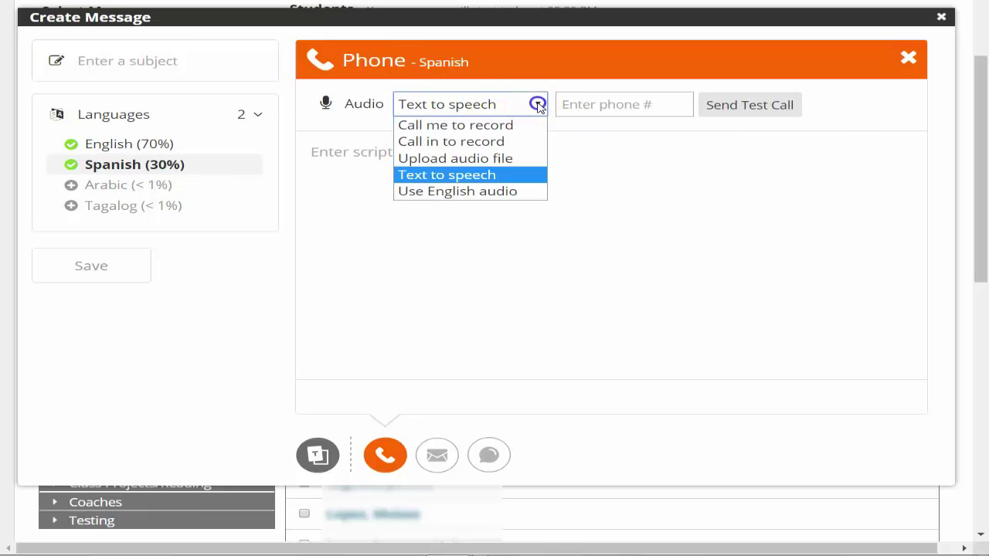
click(479, 144)
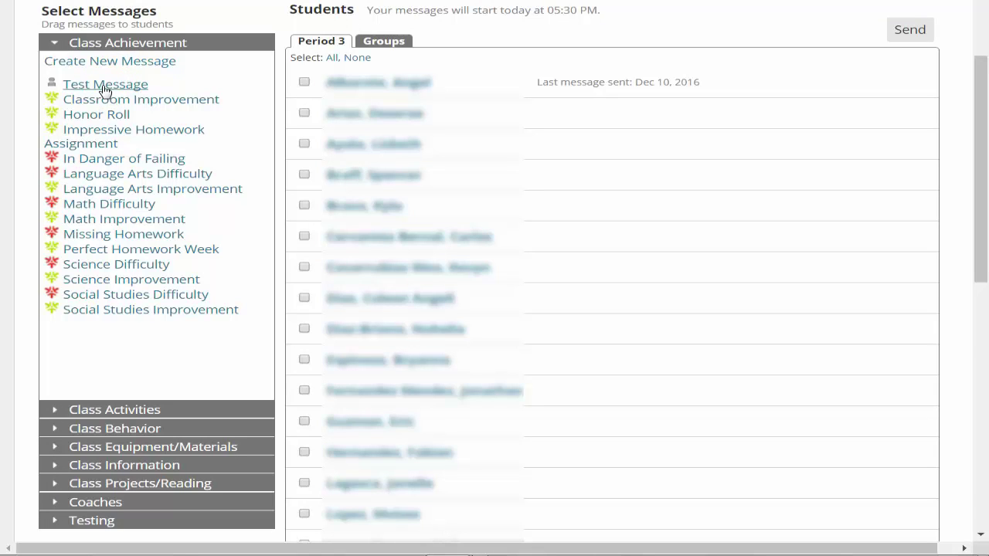
Open the saved Test Message in the Class Achievement category
click(104, 87)
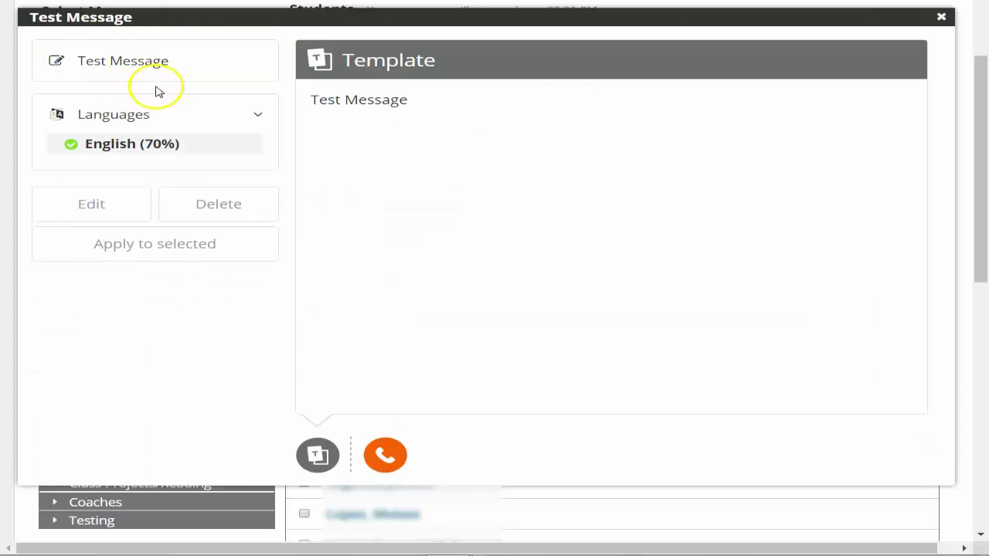